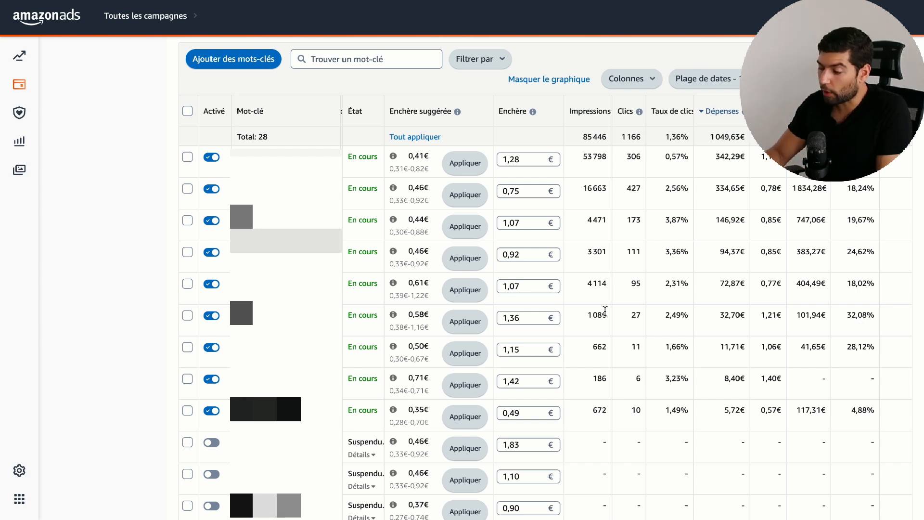
Check the clicks, click-through rate and CPC of the keyword with 32,08% ACOS and suspend that keyword.
left_click_drag(588, 315, 605, 315)
left_click_drag(665, 315, 685, 311)
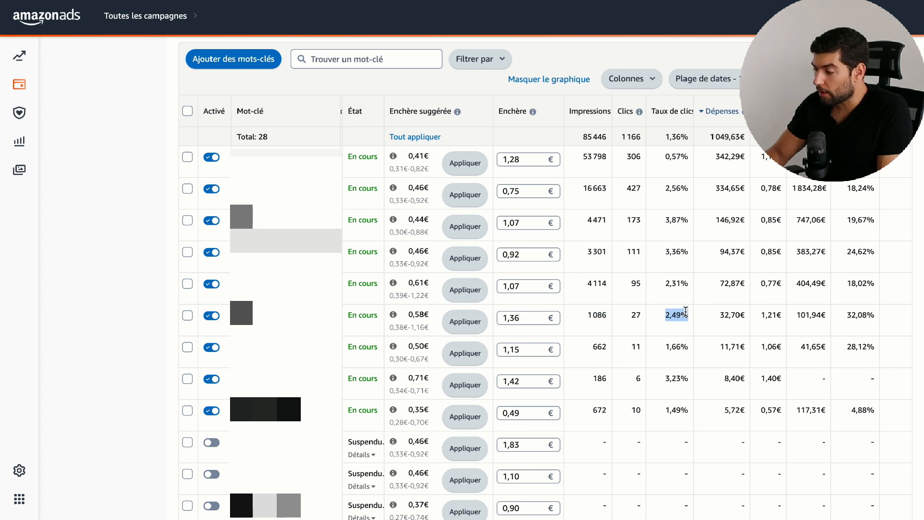
left_click_drag(760, 316, 780, 314)
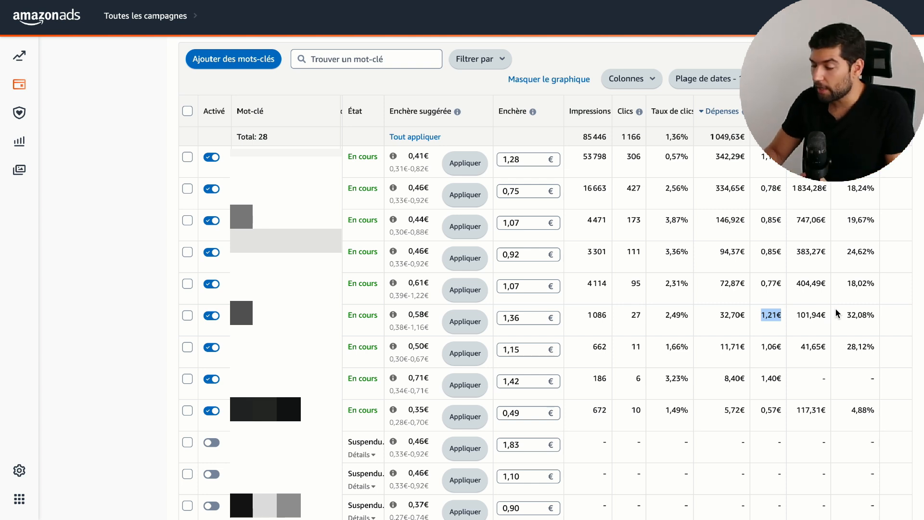
left_click(212, 316)
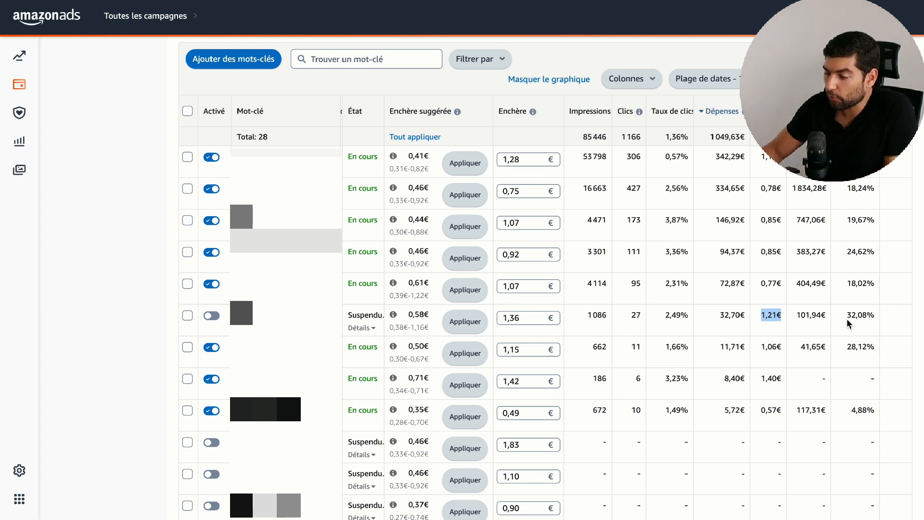
Compare the bid, CPC, ACOS and suggested bid range of the keyword with 95 clicks.
left_click(533, 287)
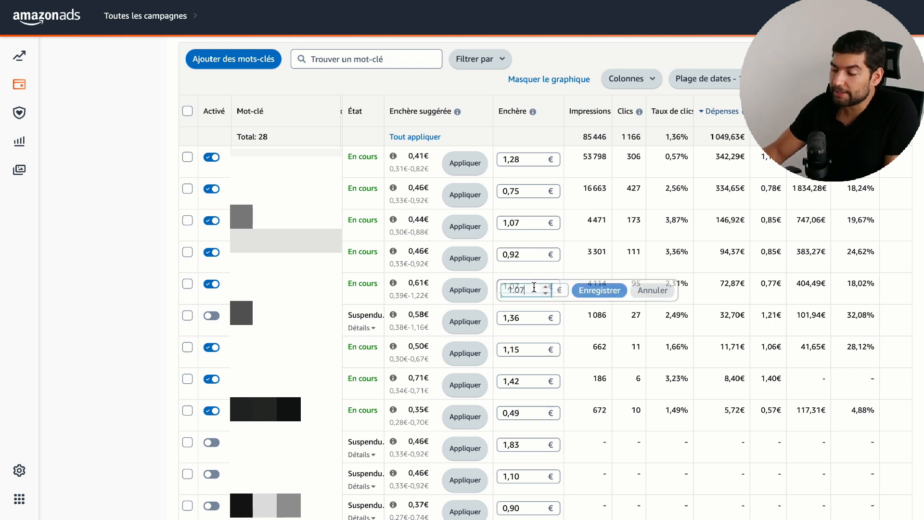
left_click(718, 285)
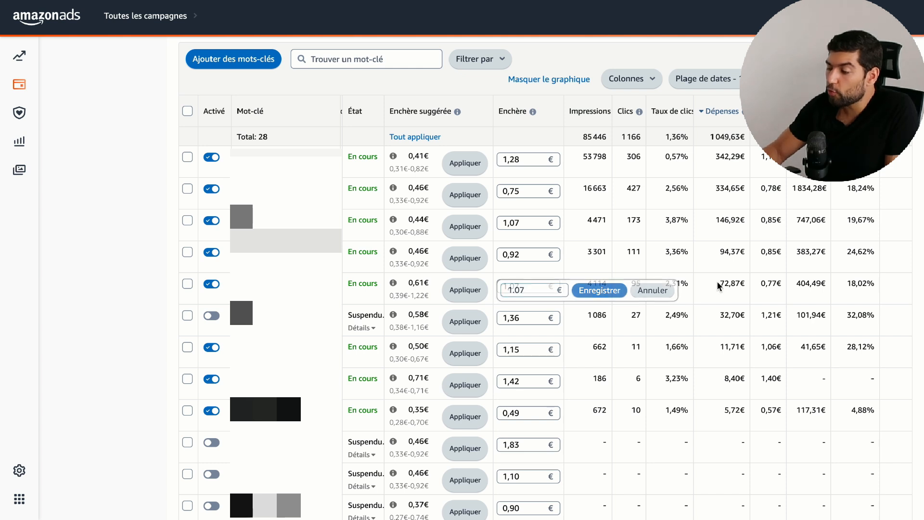
double_click(764, 285)
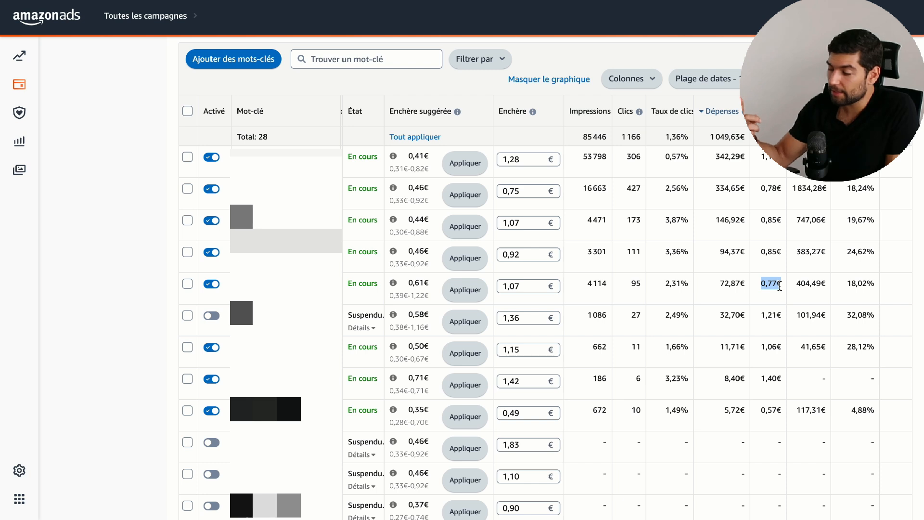
left_click(529, 287)
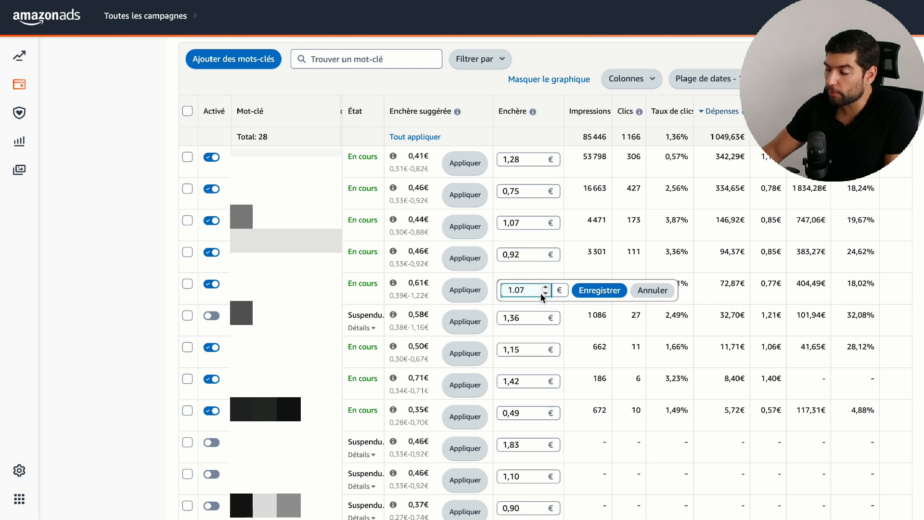
left_click(812, 283)
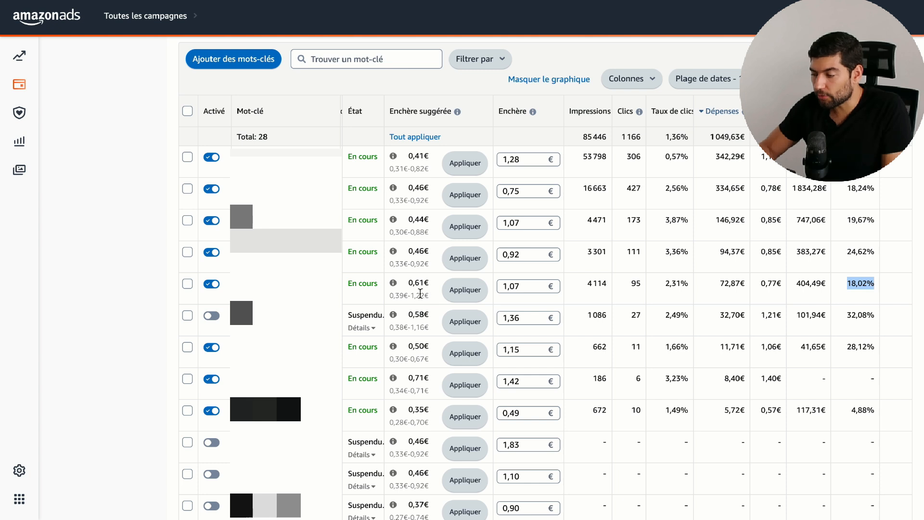
left_click_drag(409, 282, 428, 282)
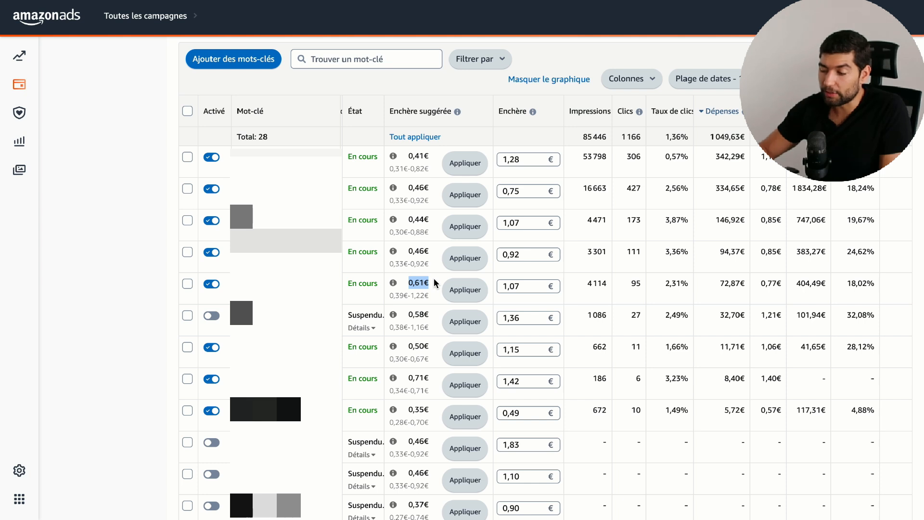
left_click_drag(390, 296, 431, 302)
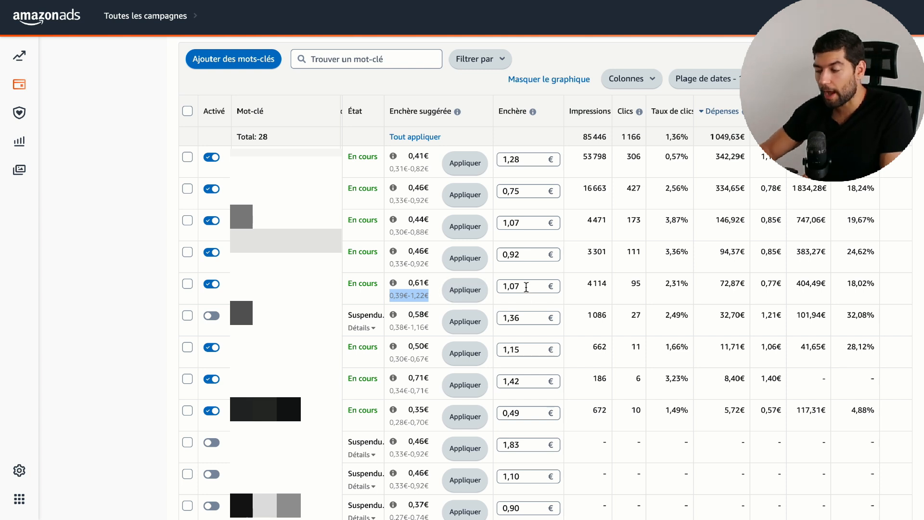
left_click_drag(846, 283, 874, 282)
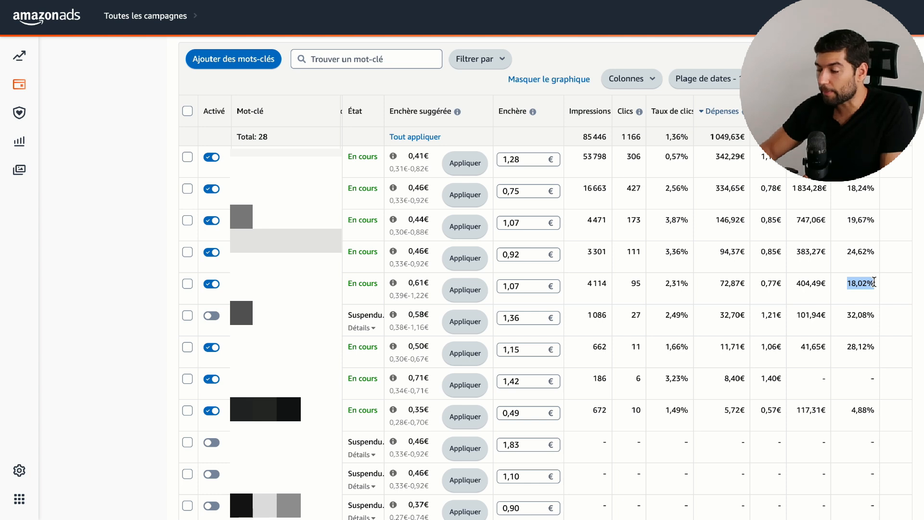
Set the bid of the keyword with 18,02% ACOS to 1,12 € and save it.
left_click(536, 287)
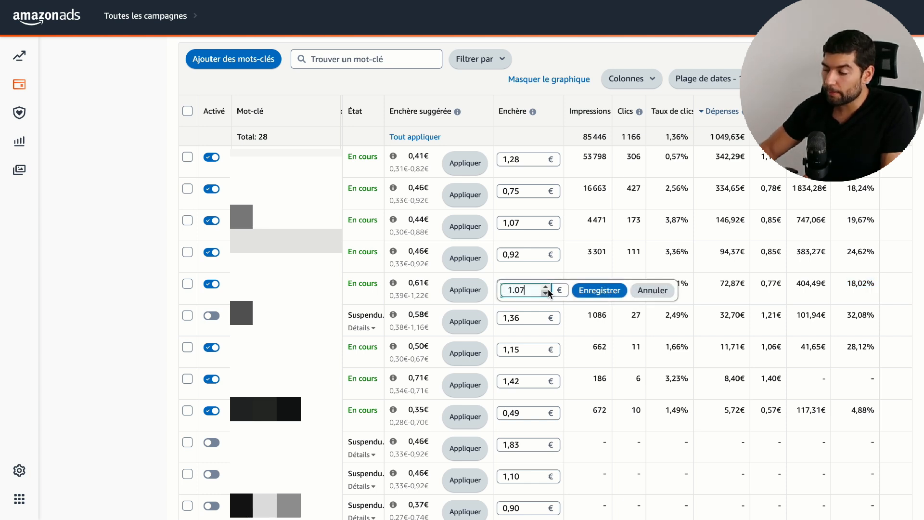
key("BackSpace")
key("BackSpace")
type("12")
left_click(586, 290)
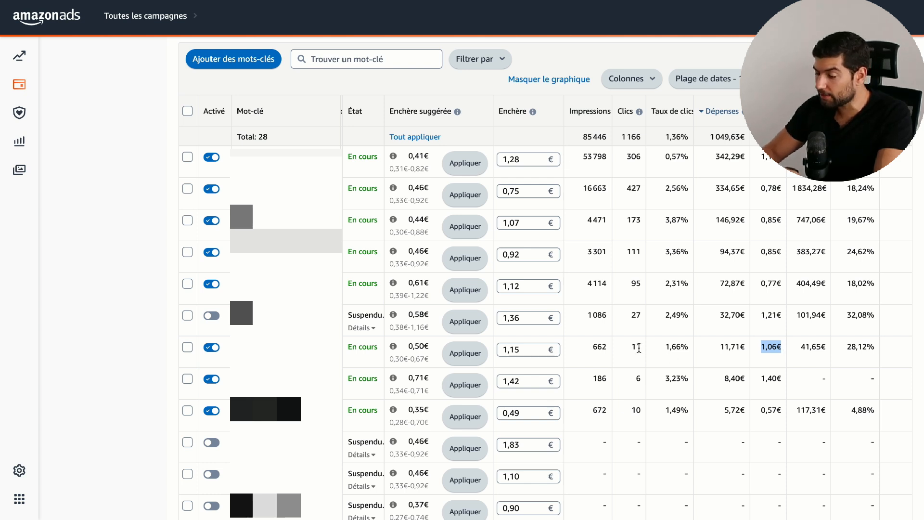
Review the spend, CPC and ACOS of the keyword with 11 clicks and set its bid to 0,72 €.
left_click(720, 350)
left_click_drag(720, 350, 740, 347)
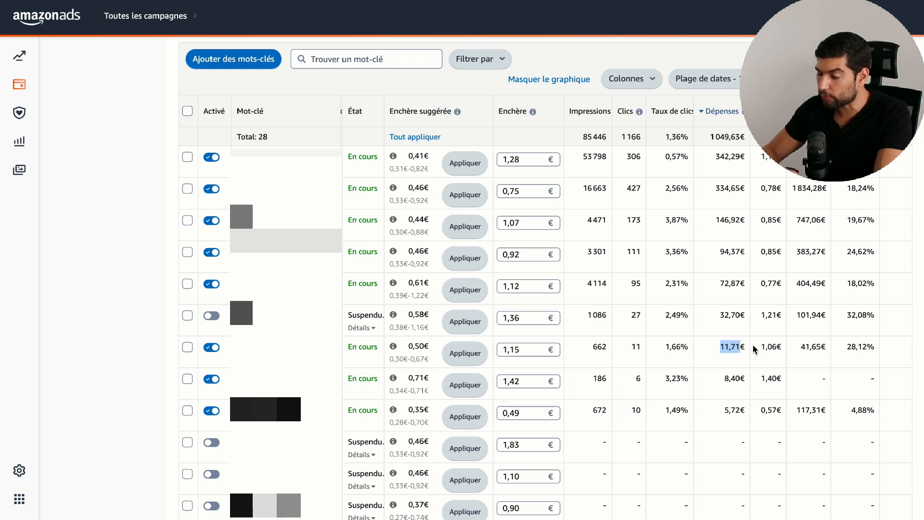
left_click_drag(761, 348, 775, 350)
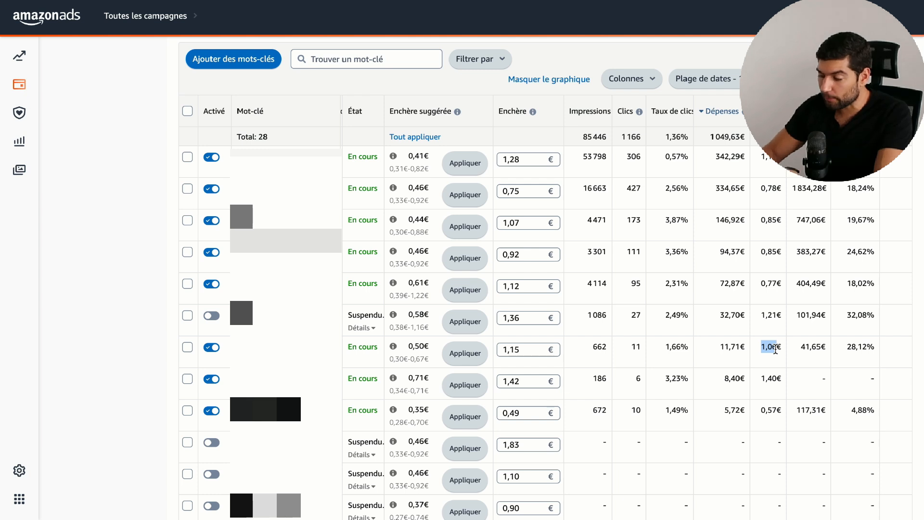
left_click_drag(846, 347, 872, 344)
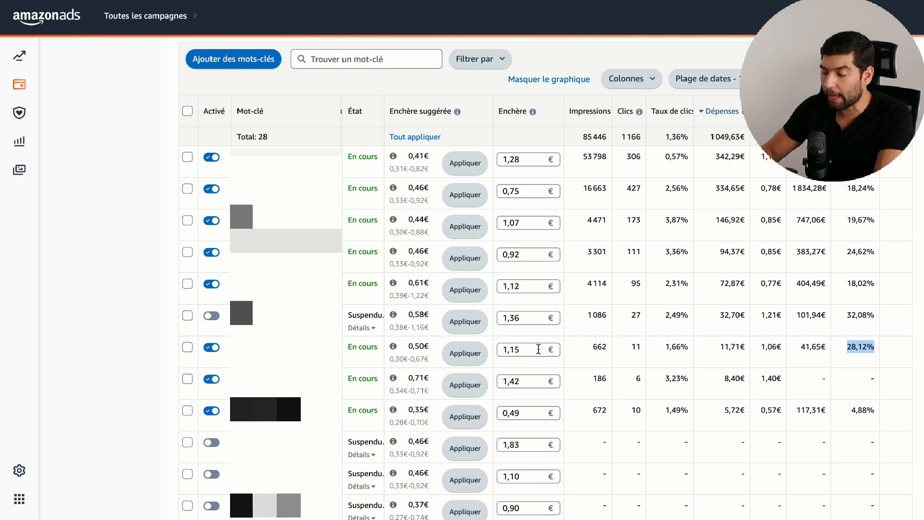
left_click(539, 349)
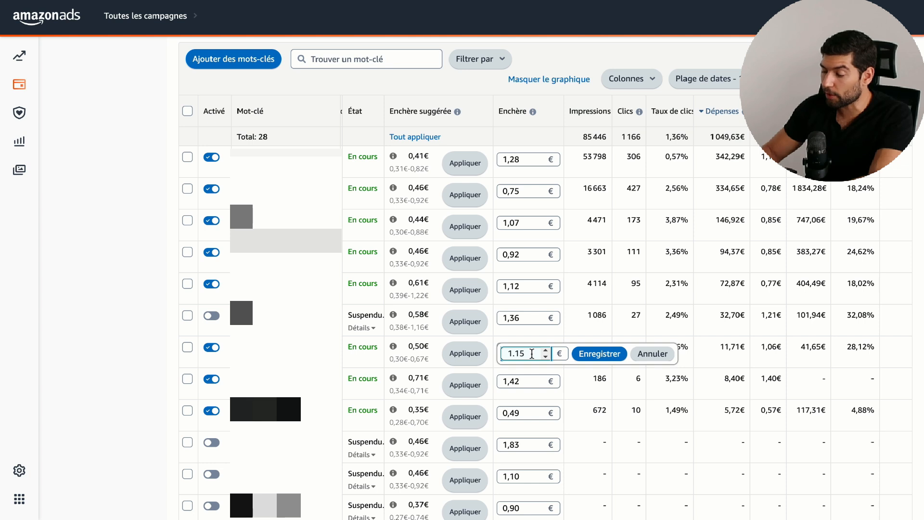
double_click(532, 354)
type("0.7")
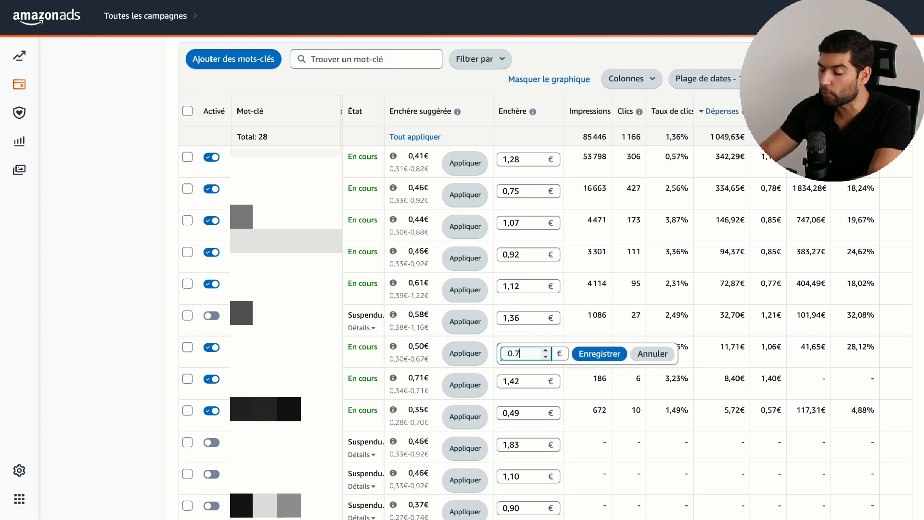
type("2")
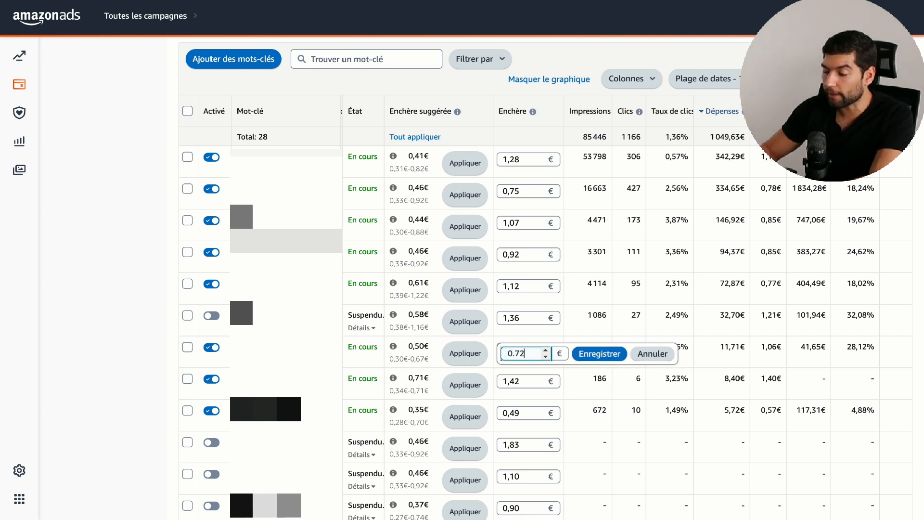
left_click(599, 354)
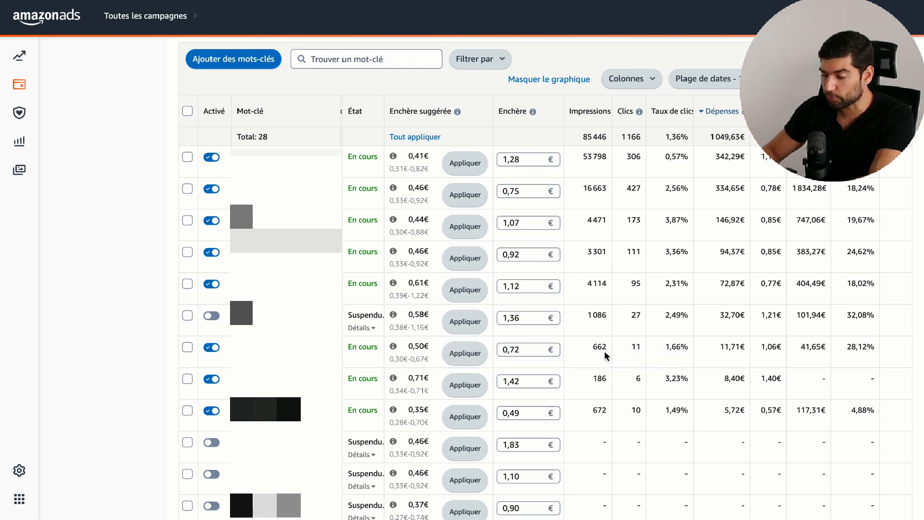
left_click_drag(412, 359, 434, 361)
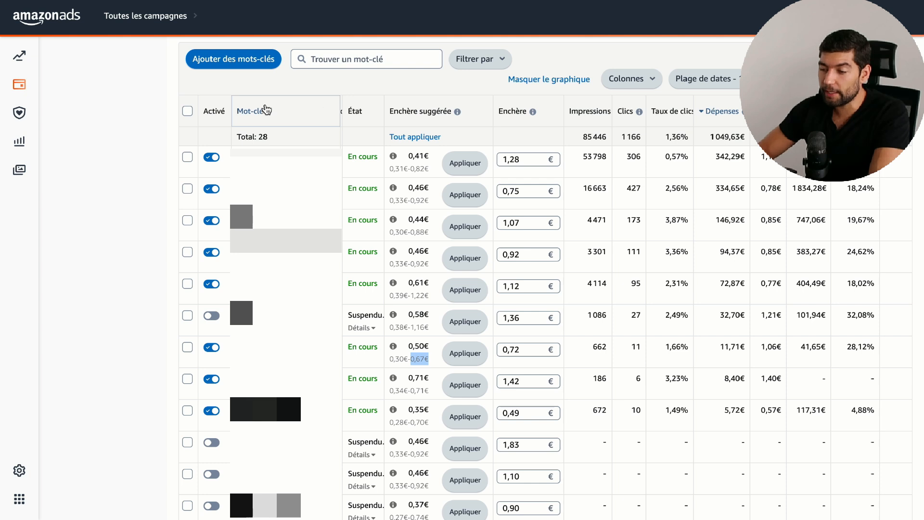
Try to set one fixed bid amount for all keywords at once.
left_click(188, 112)
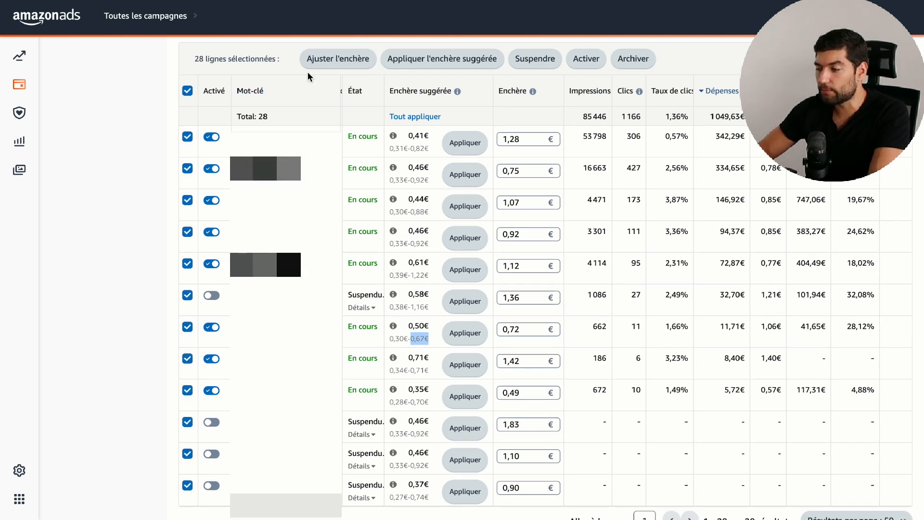
left_click(332, 62)
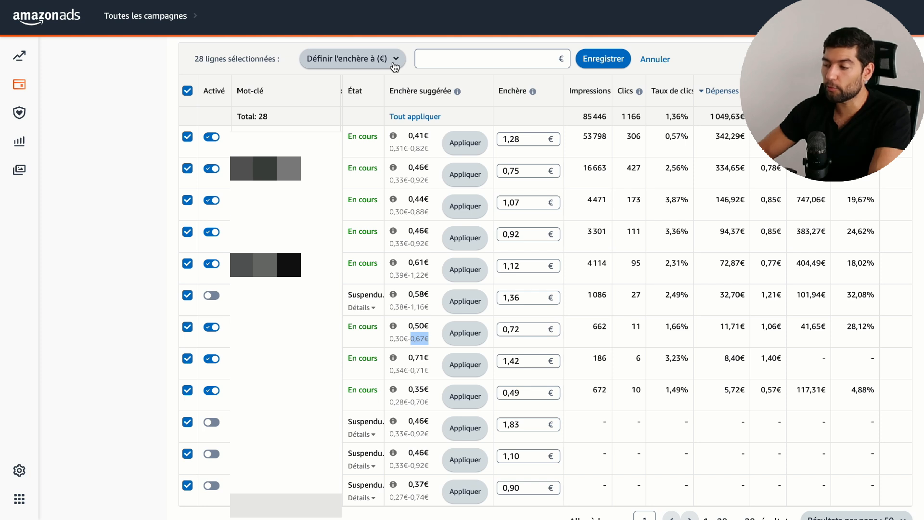
left_click(438, 57)
type("08")
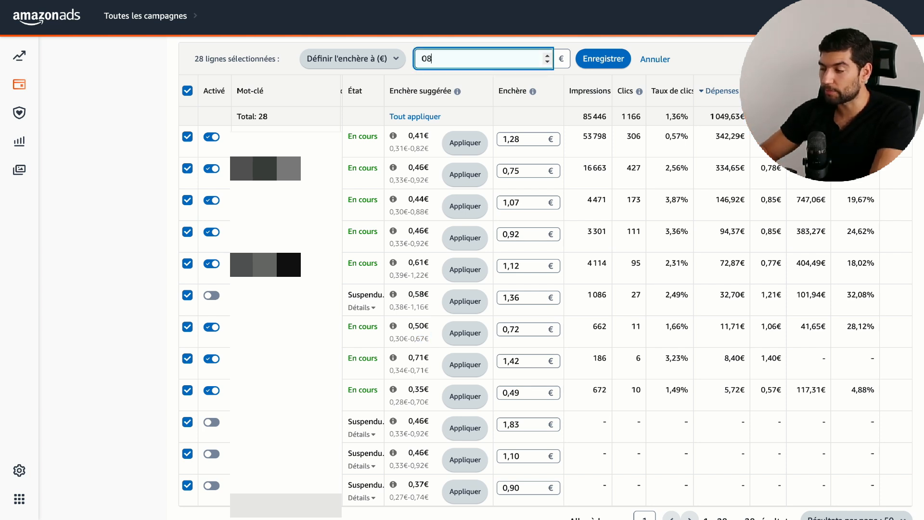
left_click(603, 59)
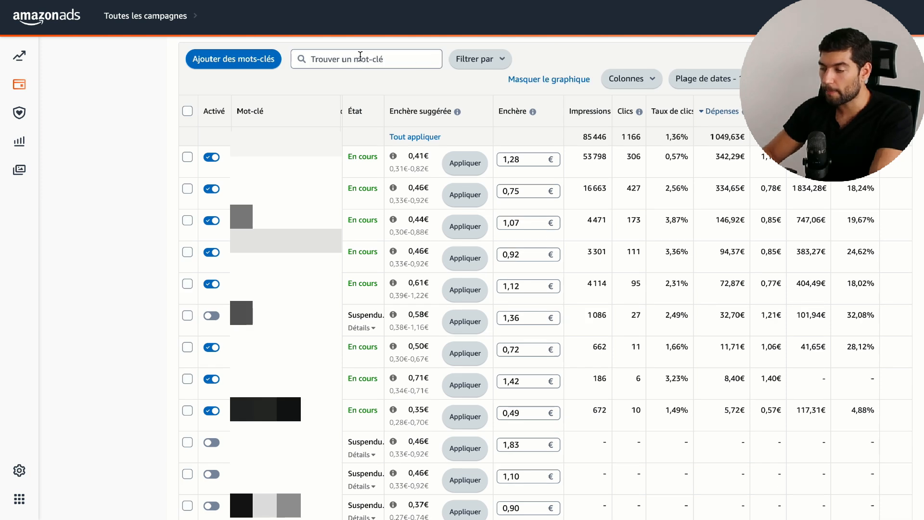
Try to increase the bids of all keywords by 10%.
left_click(188, 110)
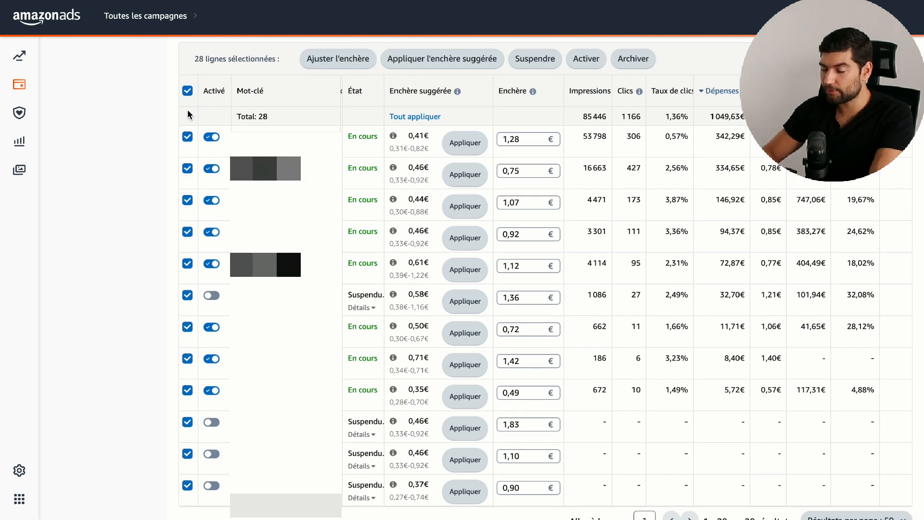
left_click(342, 60)
left_click(370, 65)
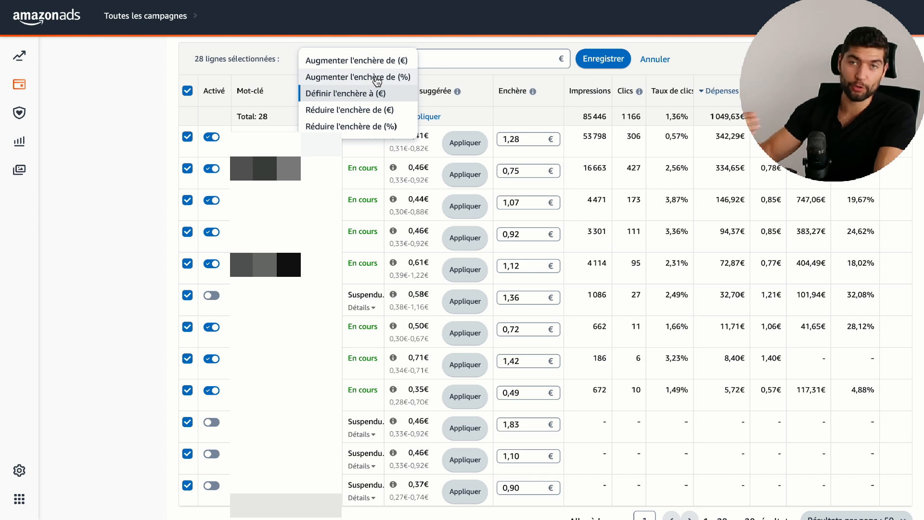
left_click(376, 78)
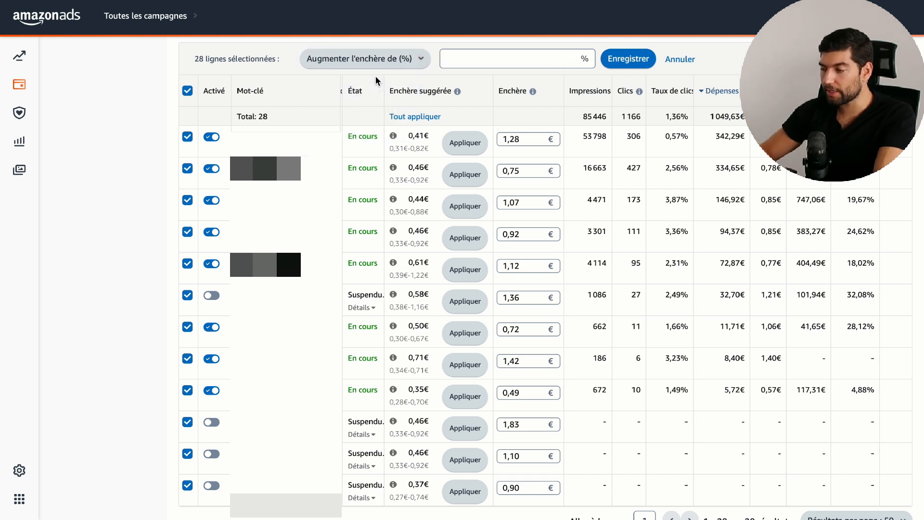
left_click(474, 62)
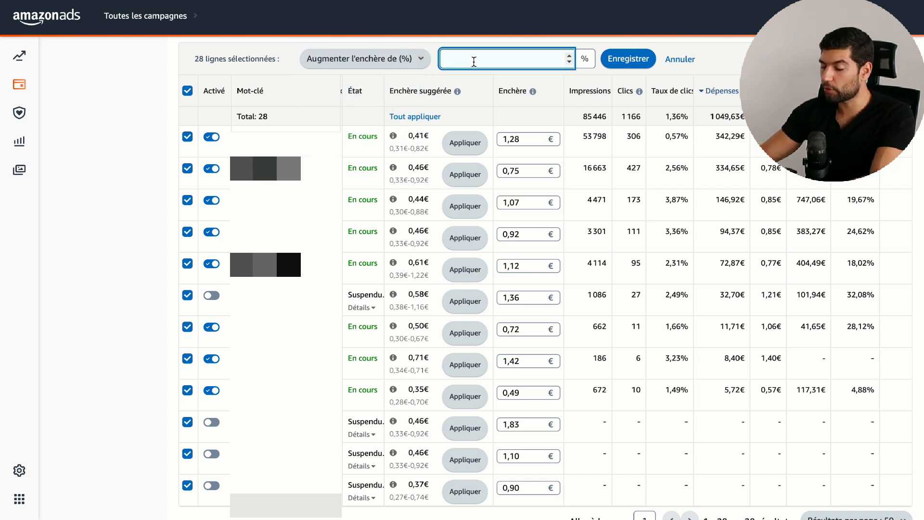
type("10")
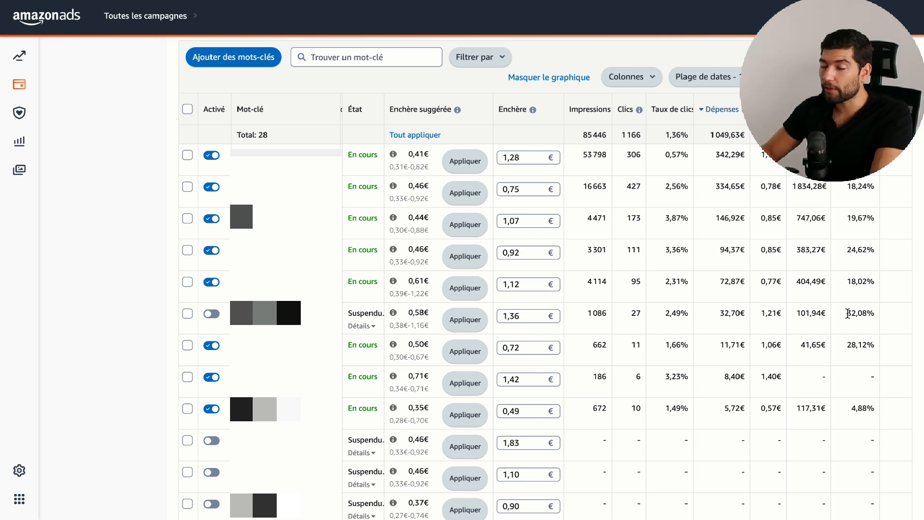
Enter "distributeur croquette" as an exact negative keyword in the ad group's negative targeting.
scroll(160, 169, "up", 5)
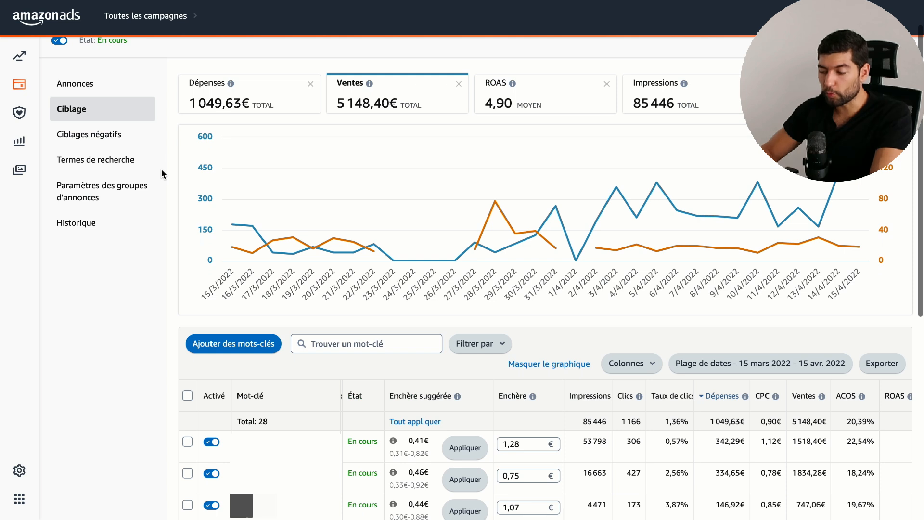
left_click(107, 147)
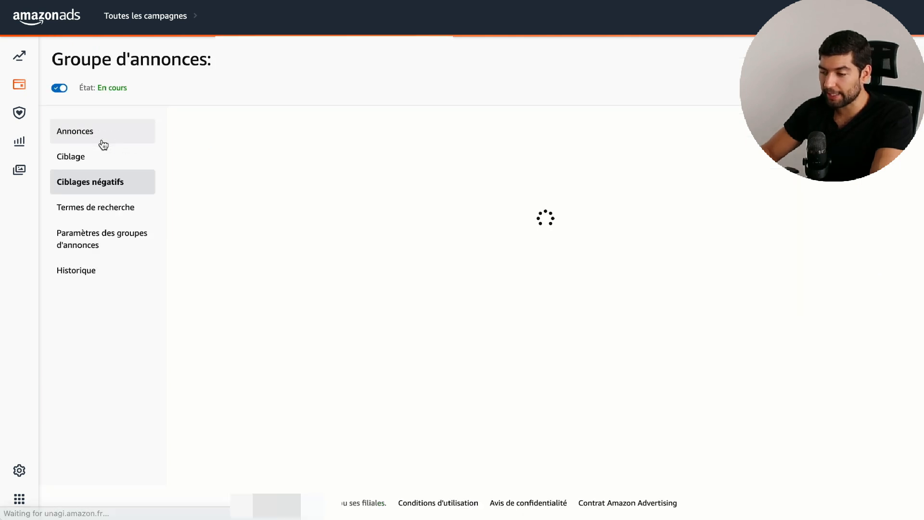
left_click(219, 127)
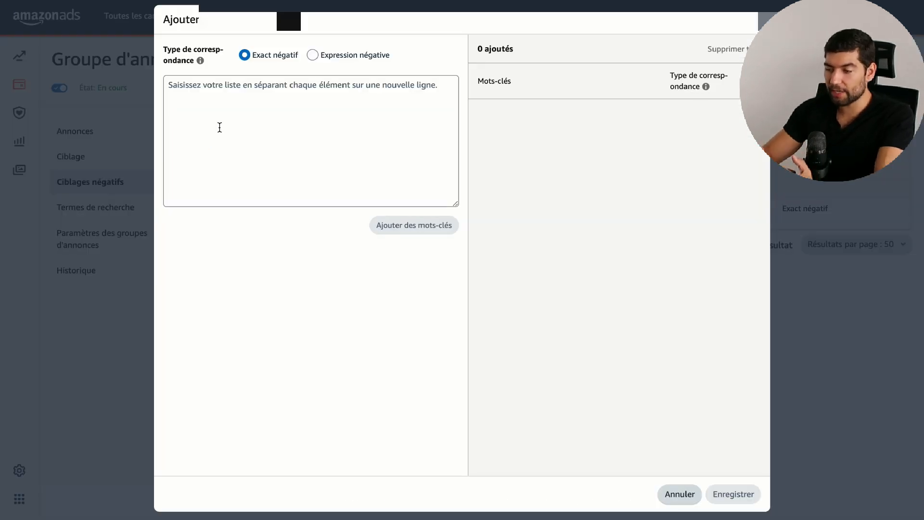
left_click(245, 119)
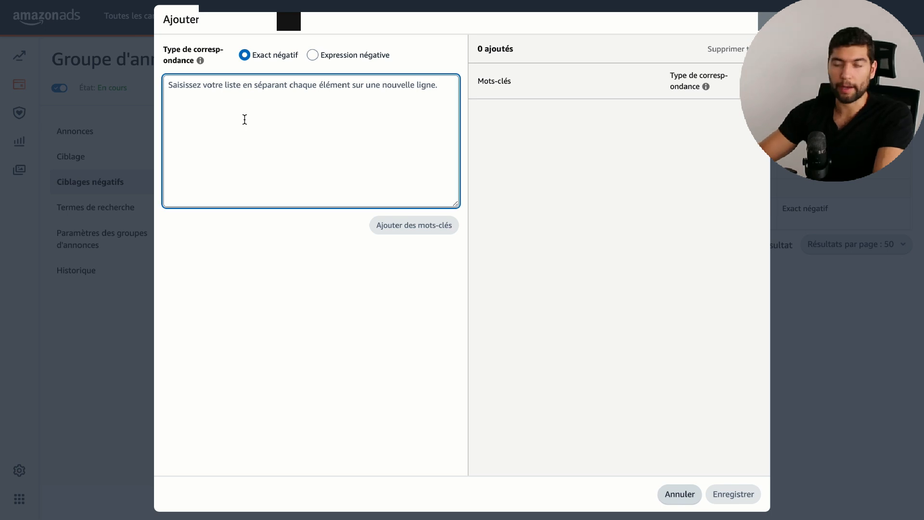
type("distributeur")
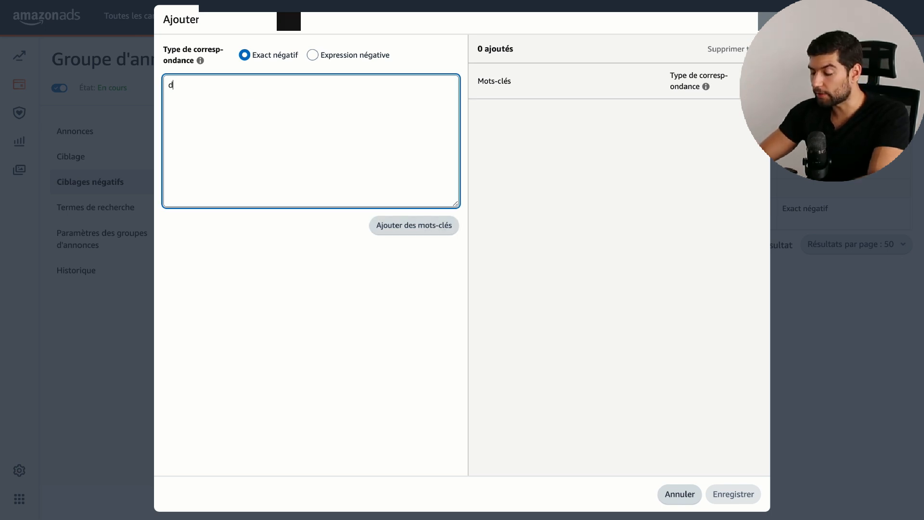
type(" croquette")
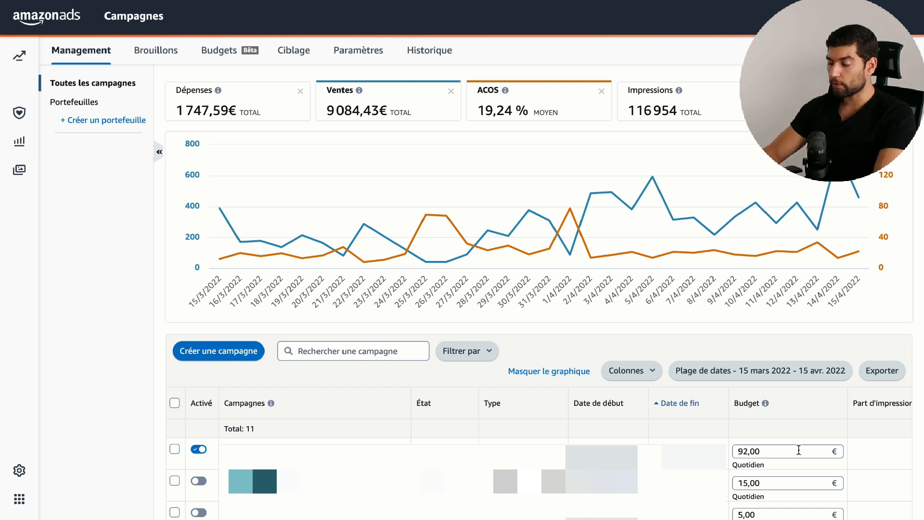
left_click(798, 448)
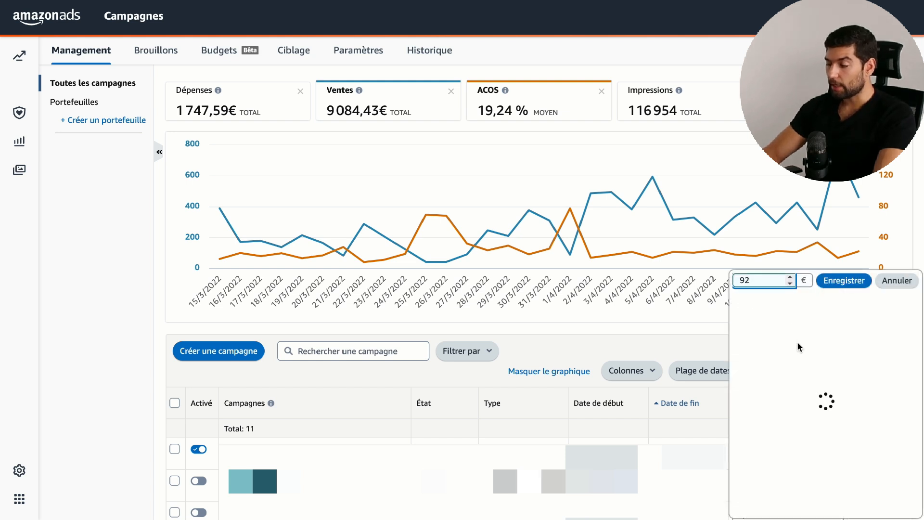
double_click(765, 282)
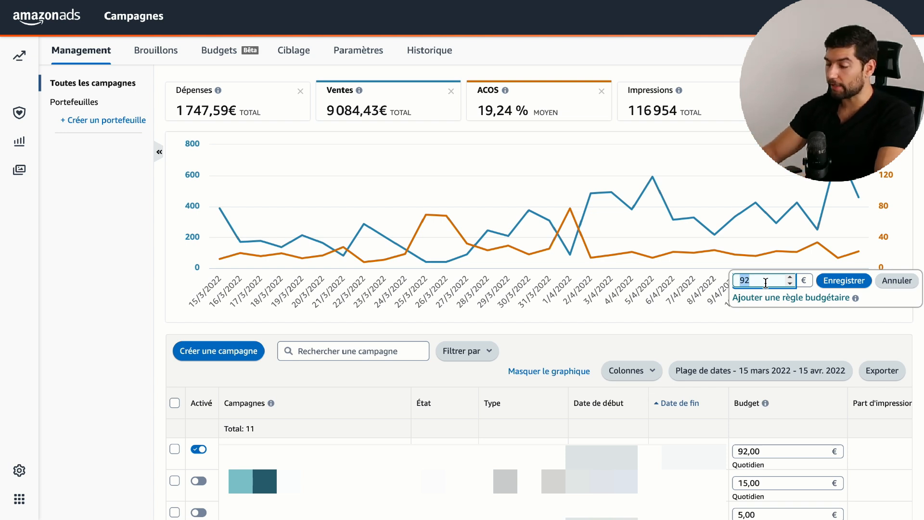
left_click(896, 280)
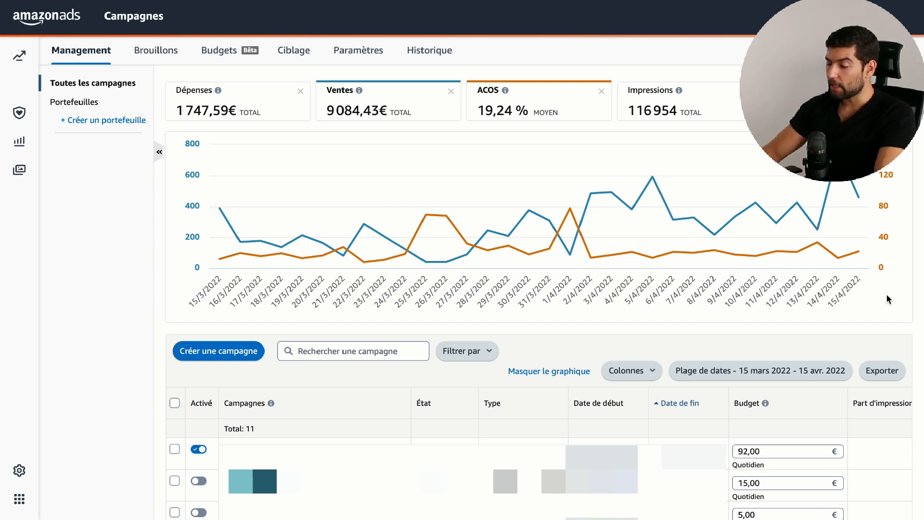